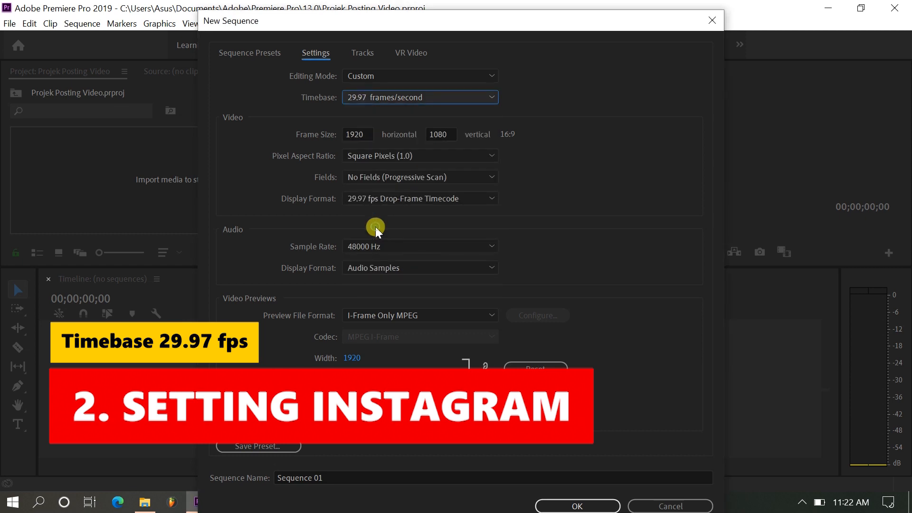
Step: Set the new sequence's timebase to 29.97 frames/second and its frame size to 1280 horizontal by 720 vertical
left_click(391, 98)
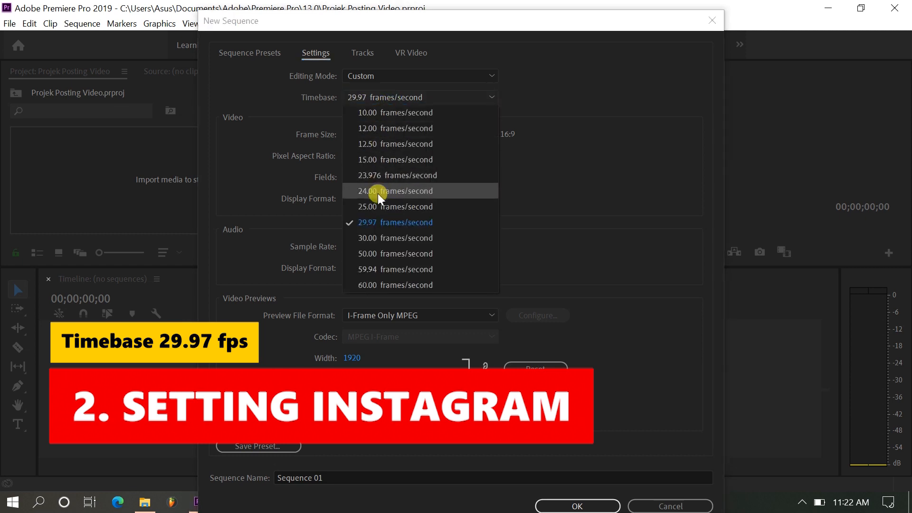
left_click(377, 220)
left_click(338, 137)
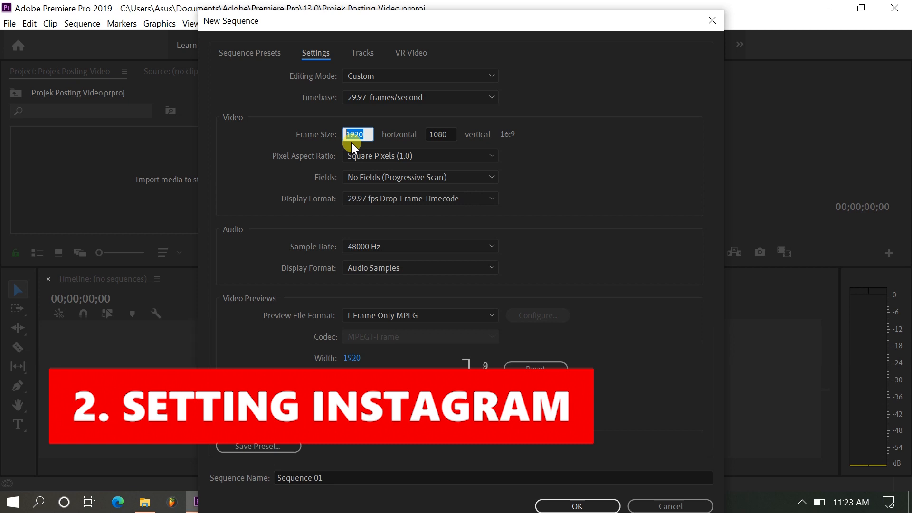
type("1280")
double_click(433, 130)
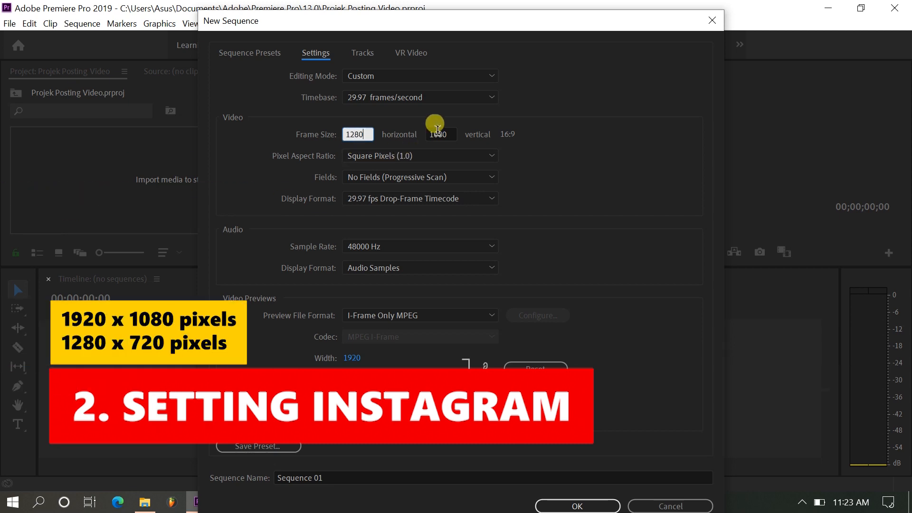
type("720")
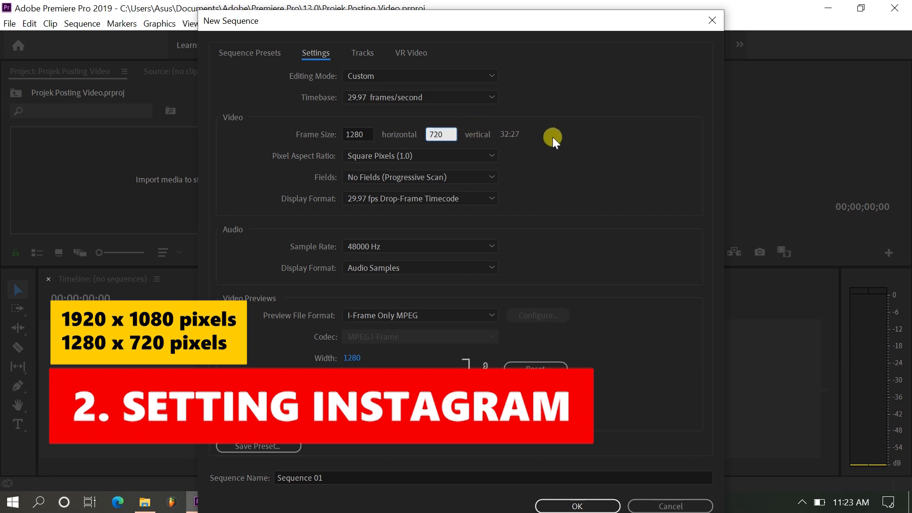
left_click(562, 170)
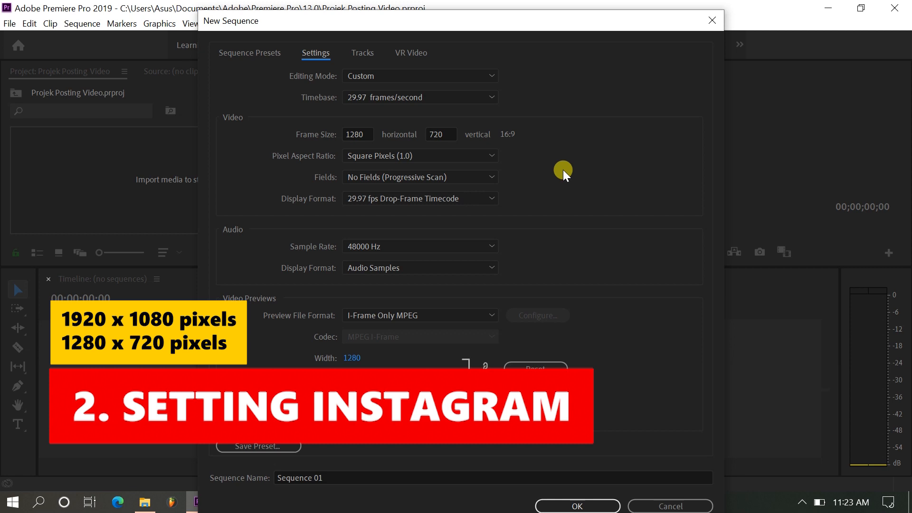
Step: Set the sequence frame size to 1920 horizontal by 1080 vertical
left_click(363, 132)
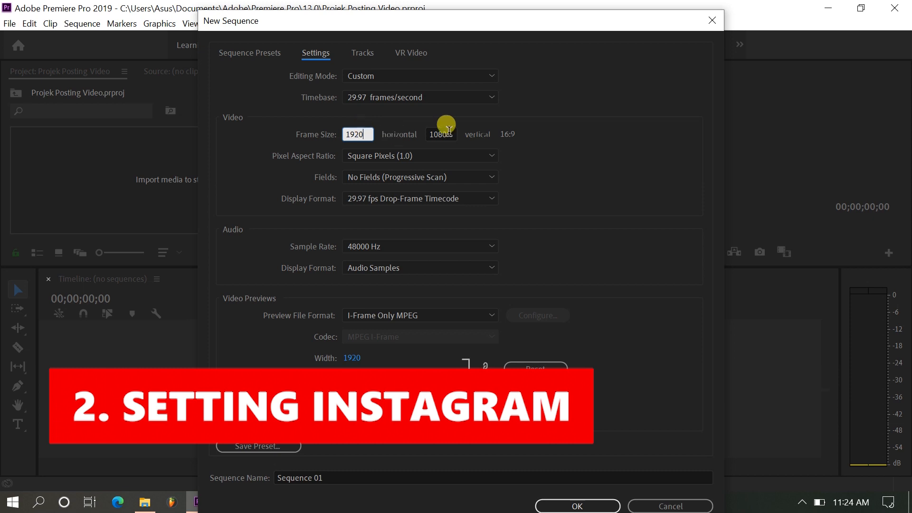
left_click(545, 155)
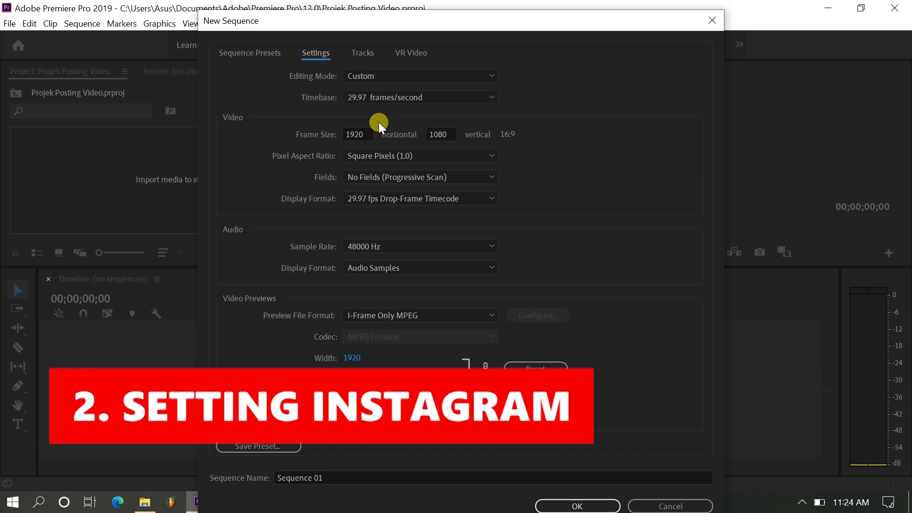
Step: Set the sequence frame size to 1080 horizontal by 1350 vertical for an Instagram portrait video
left_click(367, 135)
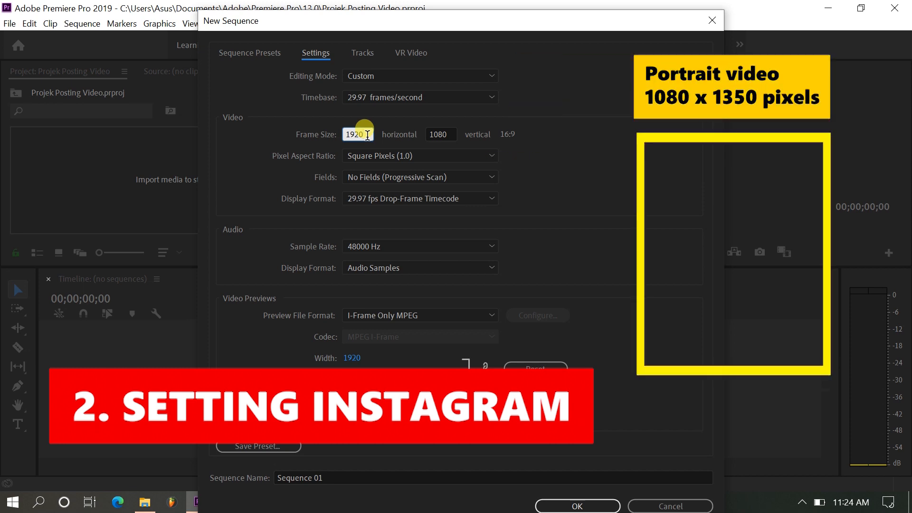
key("BackSpace")
key("BackSpace")
key("BackSpace")
key("BackSpace")
type("1080")
left_click(434, 130)
type("1")
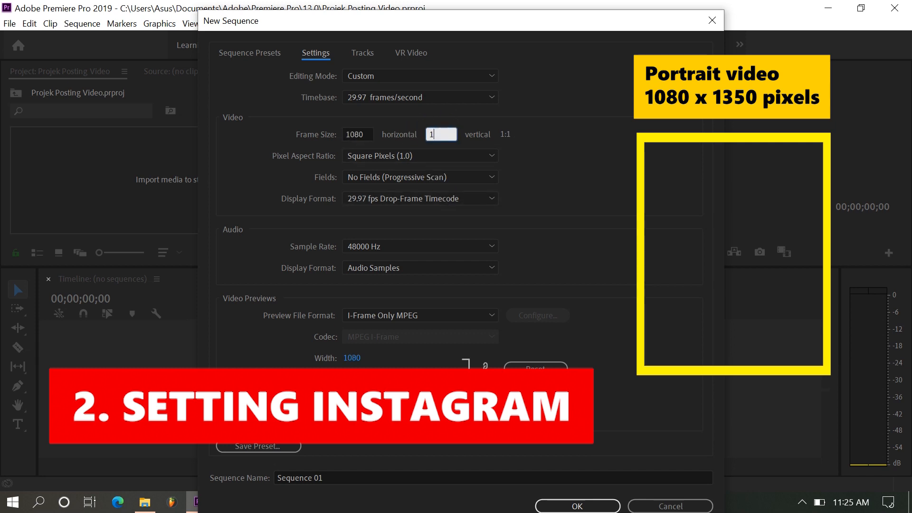
type("350")
left_click(564, 136)
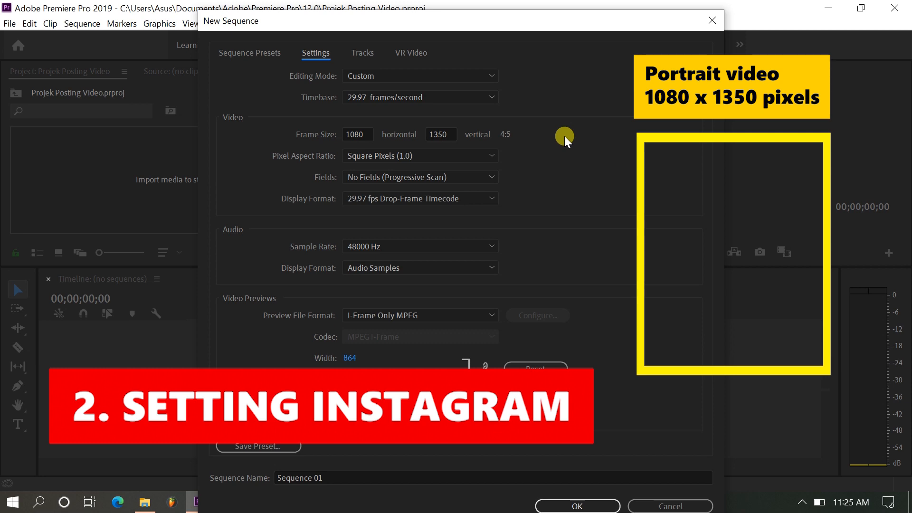
Step: Set the vertical frame size to 1080 for a square Instagram video
left_click_drag(448, 134, 414, 142)
type("1080")
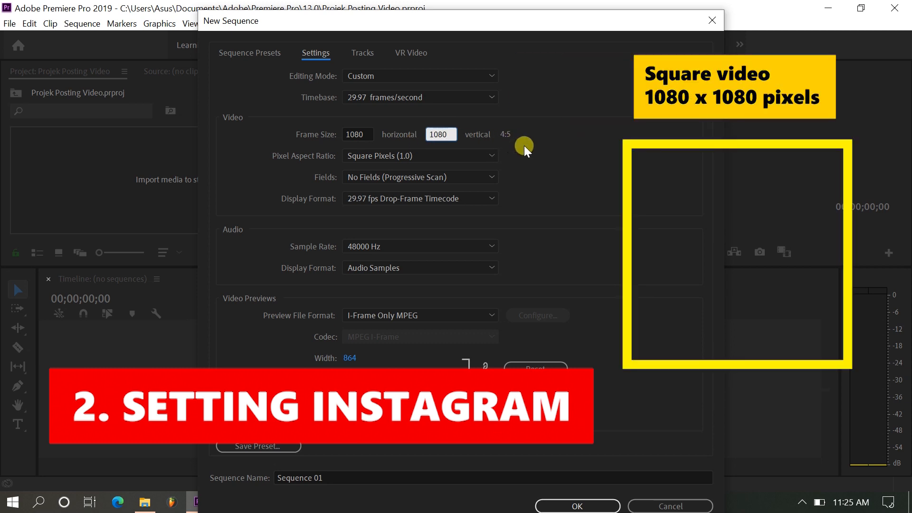
key("Return")
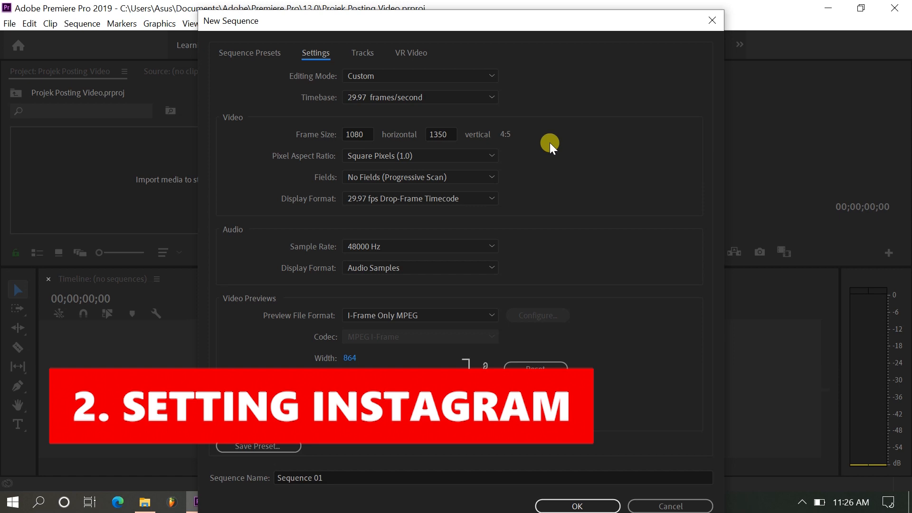
Step: Set the sequence frame size to 1080 horizontal by 1920 vertical for an Instagram story
left_click(367, 133)
type("1")
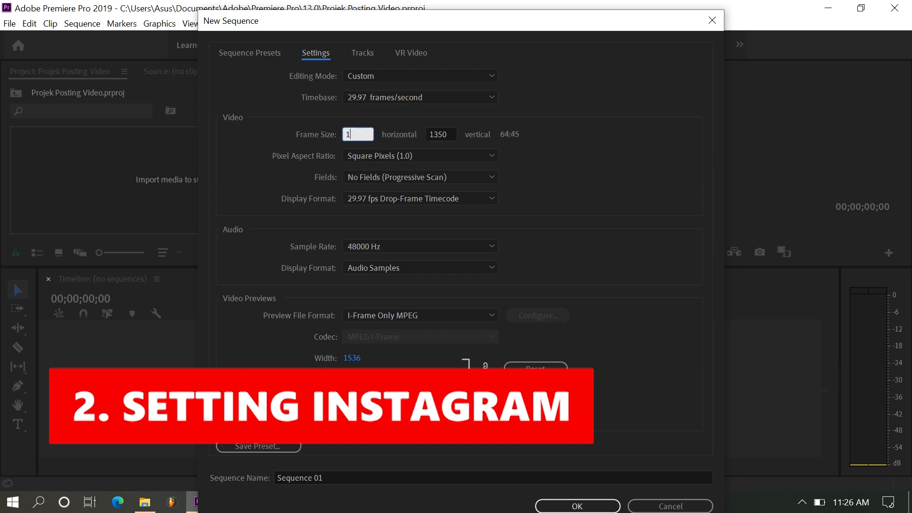
type("080")
left_click(436, 134)
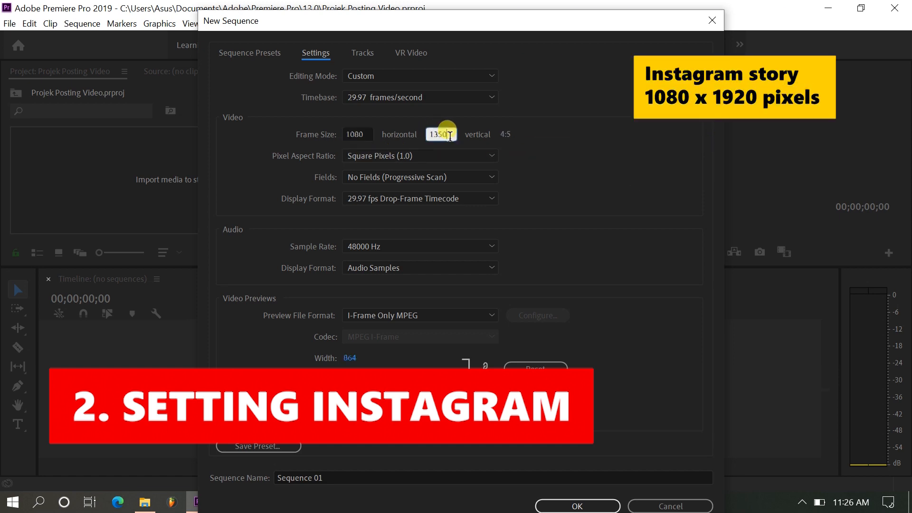
type("1920")
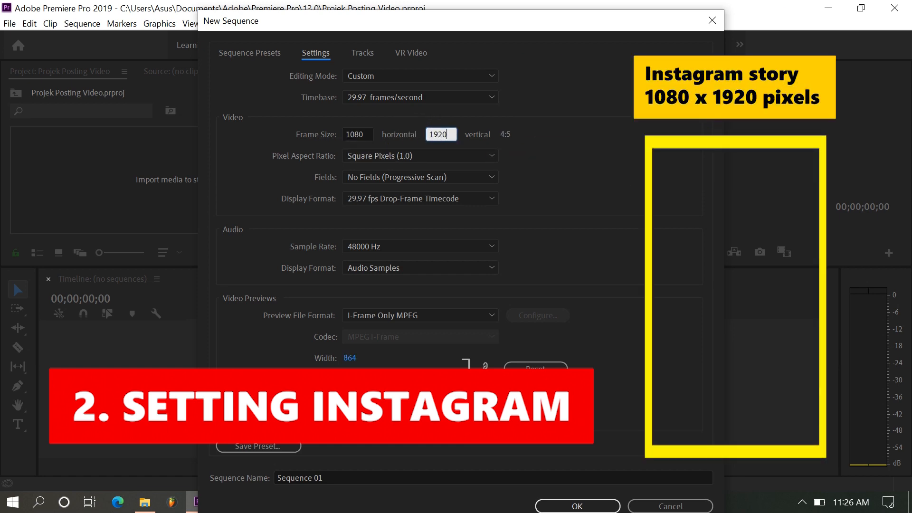
left_click(557, 158)
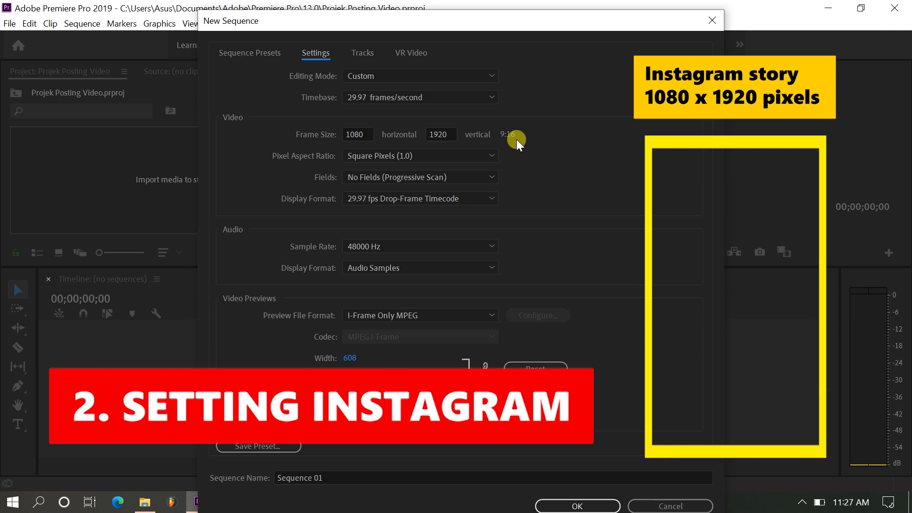
Step: Set the frame size to 1920 horizontal by 1080 vertical for a landscape IGTV video
left_click(371, 135)
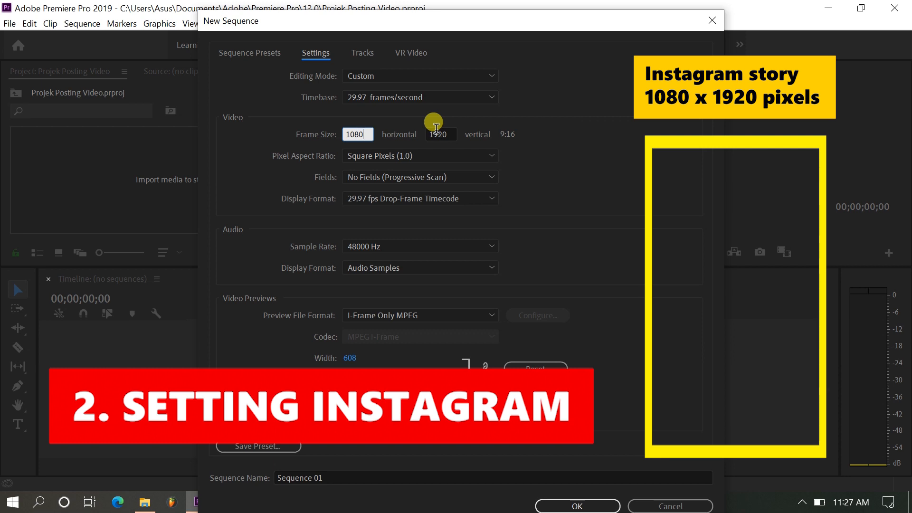
left_click(435, 132)
left_click(366, 133)
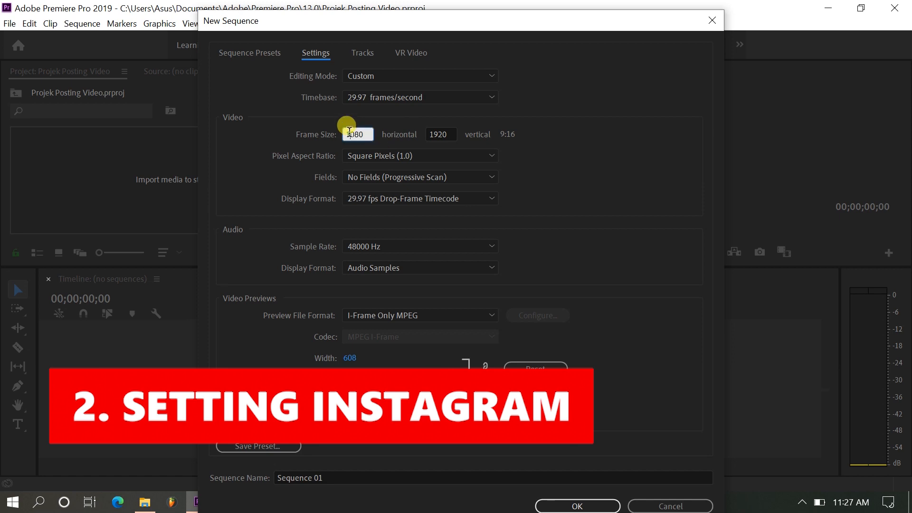
left_click(449, 133)
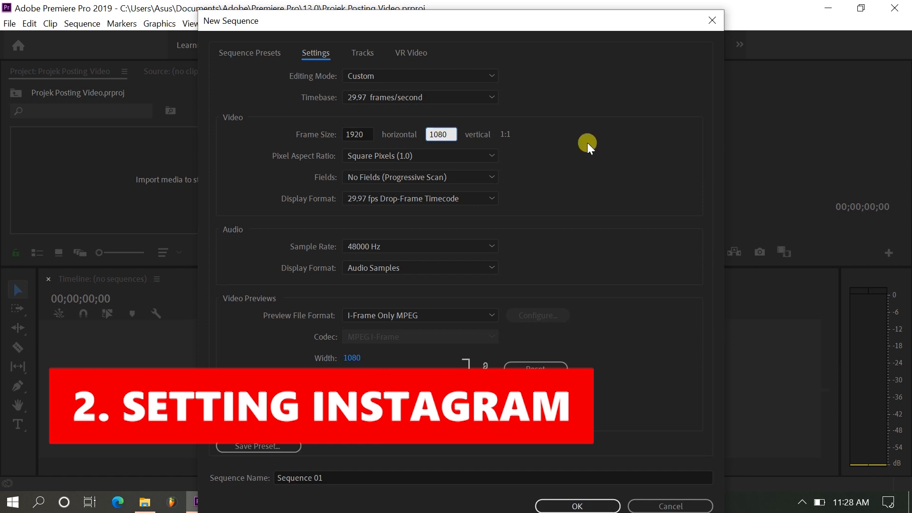
left_click(585, 142)
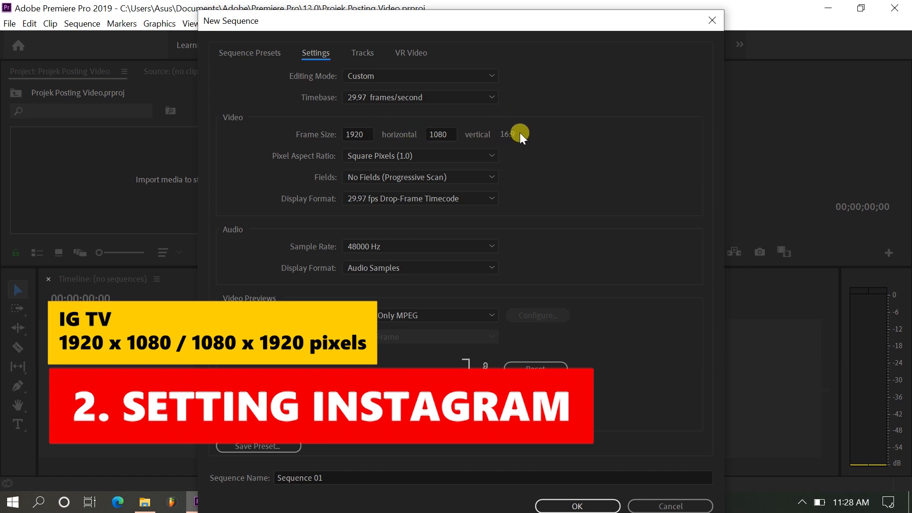
left_click(445, 134)
left_click(359, 134)
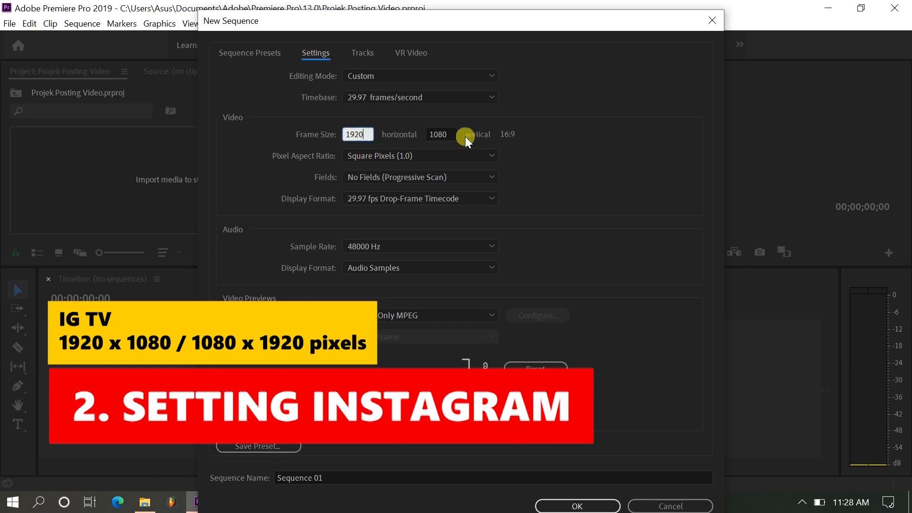
left_click(438, 128)
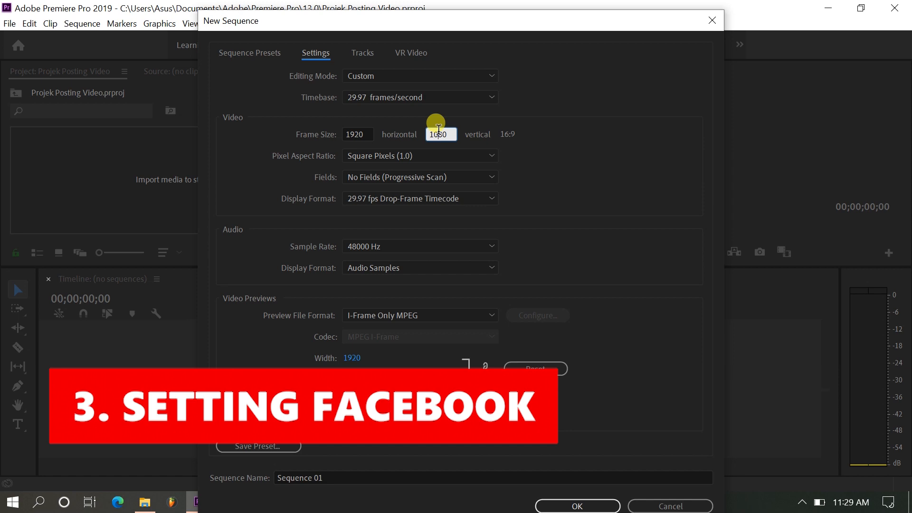
left_click(358, 134)
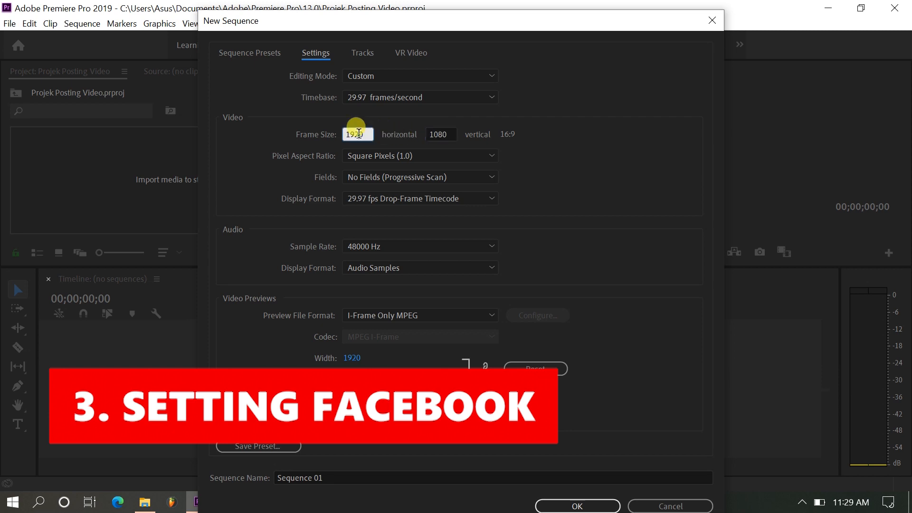
left_click(433, 133)
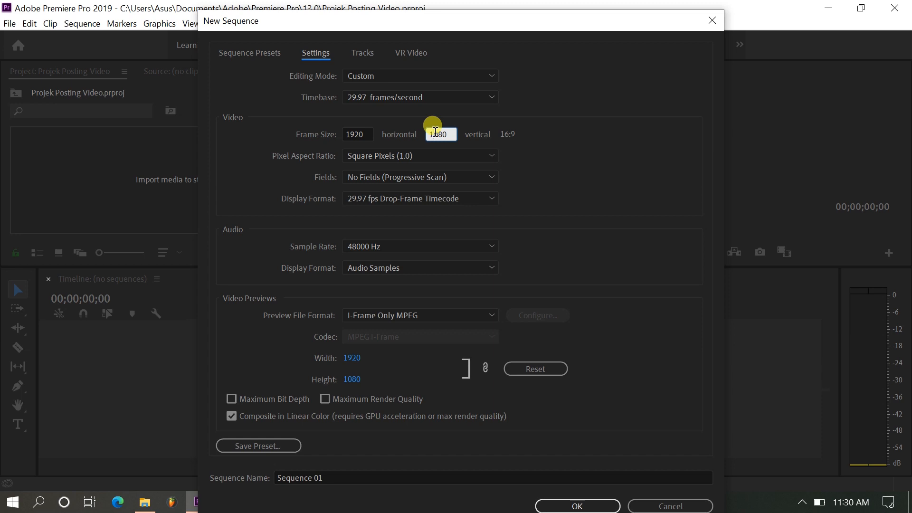
left_click(369, 135)
left_click(442, 130)
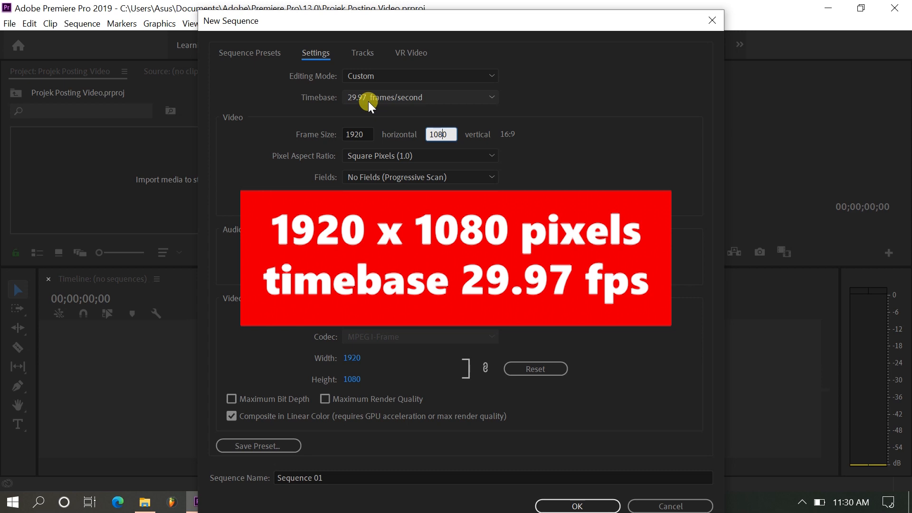
left_click(363, 127)
left_click(434, 129)
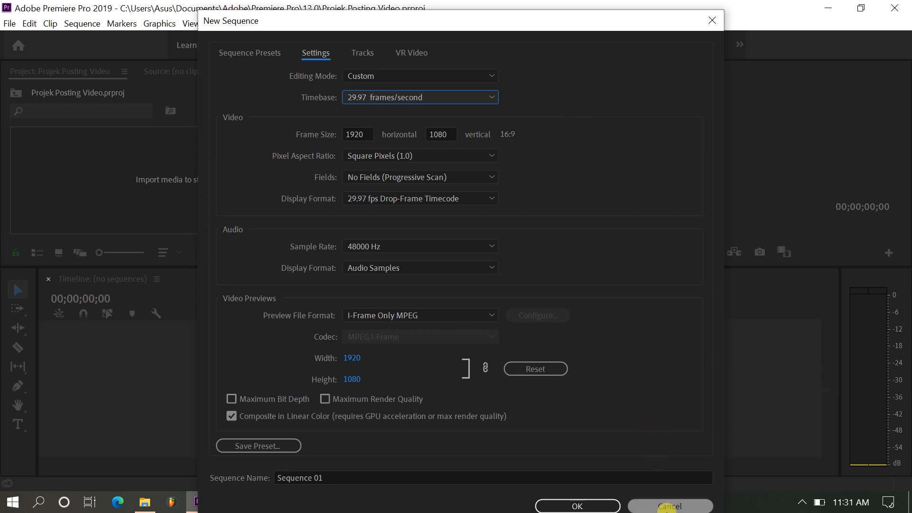
Step: Cancel the new sequence setup without creating a sequence
left_click(665, 506)
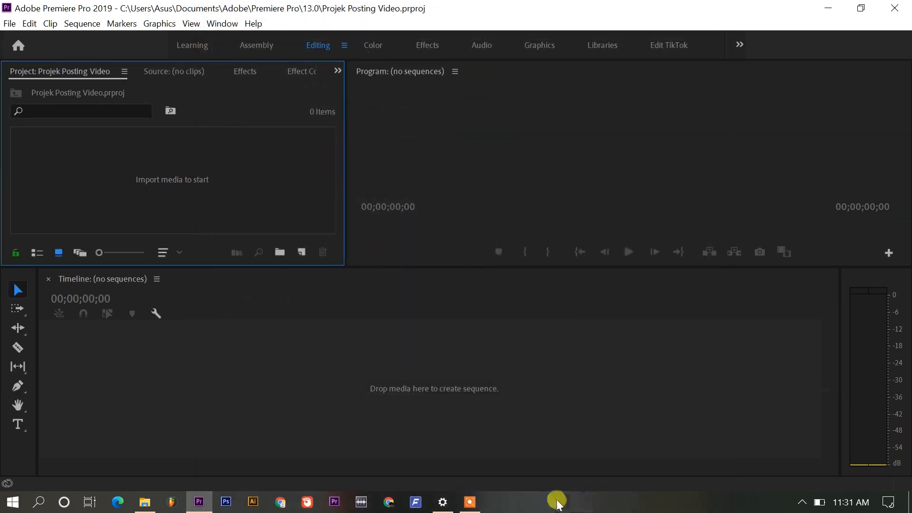
left_click(469, 502)
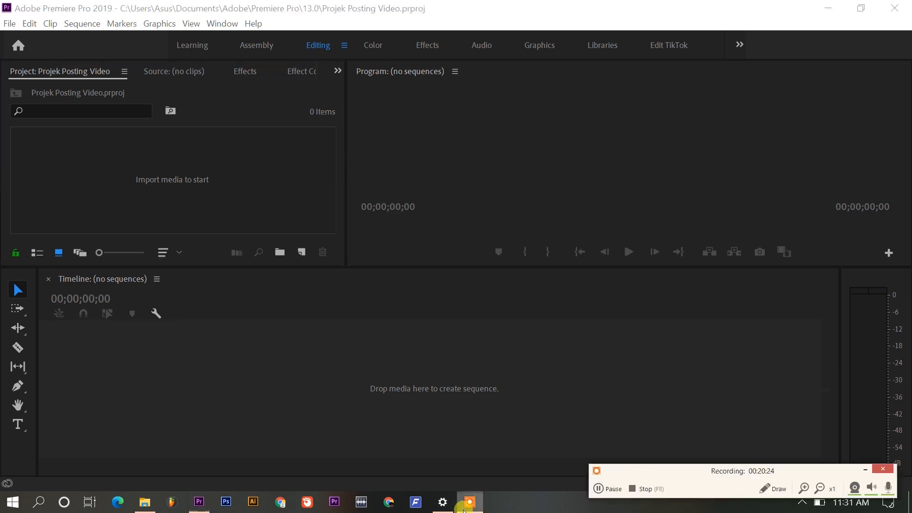
left_click(644, 488)
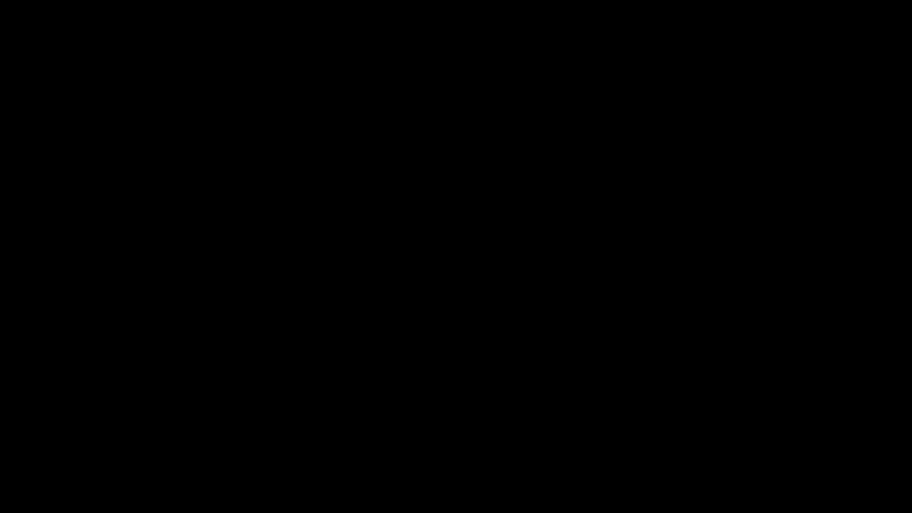